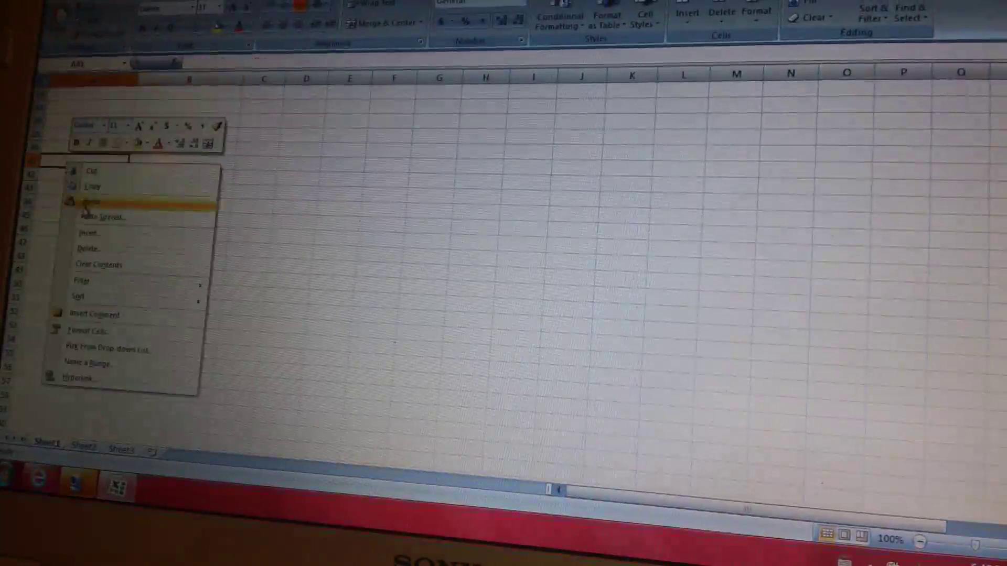
- Paste the randomized participant names into column A starting at cell A41
{"action": "left_click", "coordinate": [85, 203]}
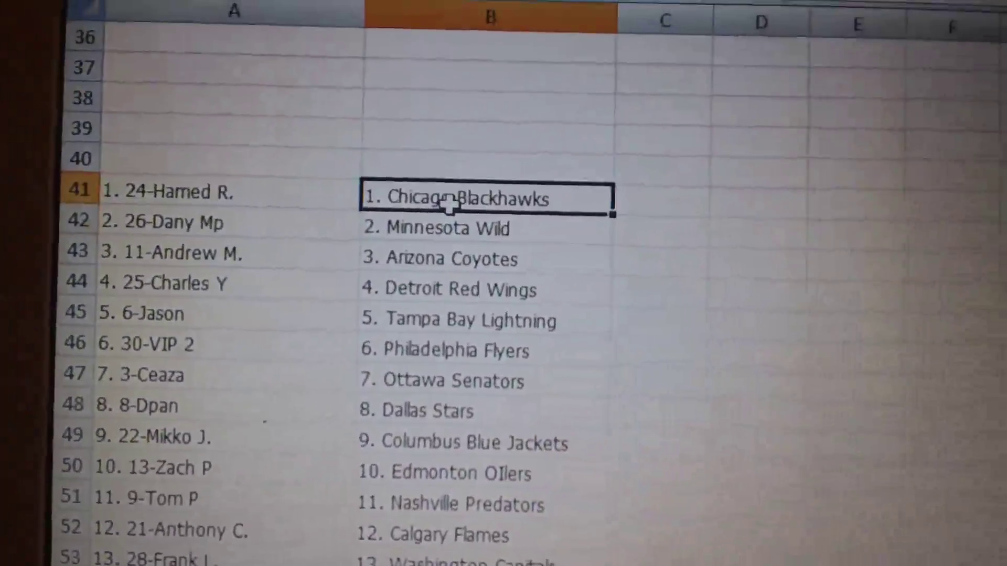
{"action": "key", "text": "Down"}
{"action": "key", "text": "Down"}
- Review the first team pairings, including Ottawa Senators, Dallas Stars and Calgary Flames
{"action": "key", "text": "Down"}
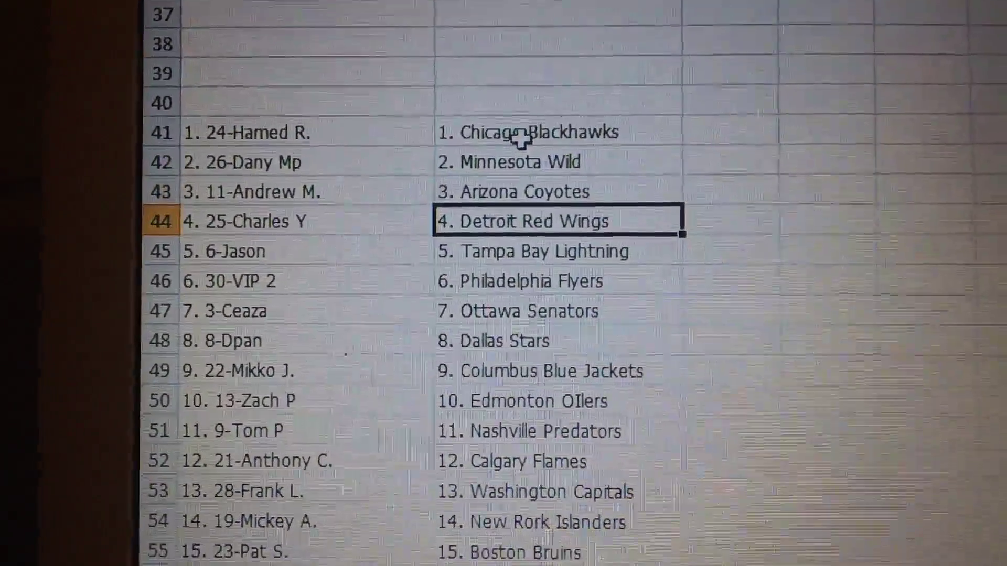
{"action": "key", "text": "Down"}
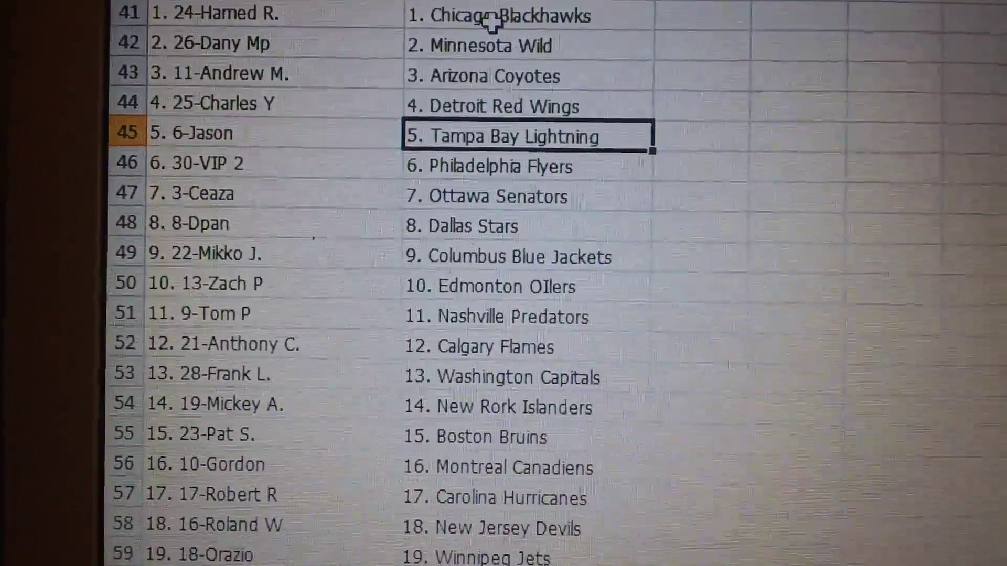
{"action": "key", "text": "Down"}
{"action": "key", "text": "Down"}
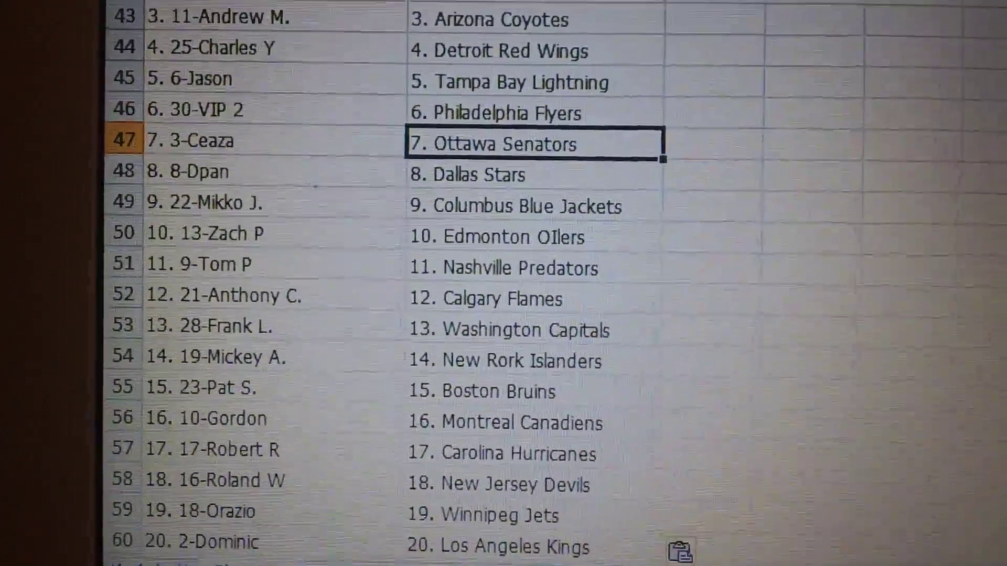
{"action": "key", "text": "Down"}
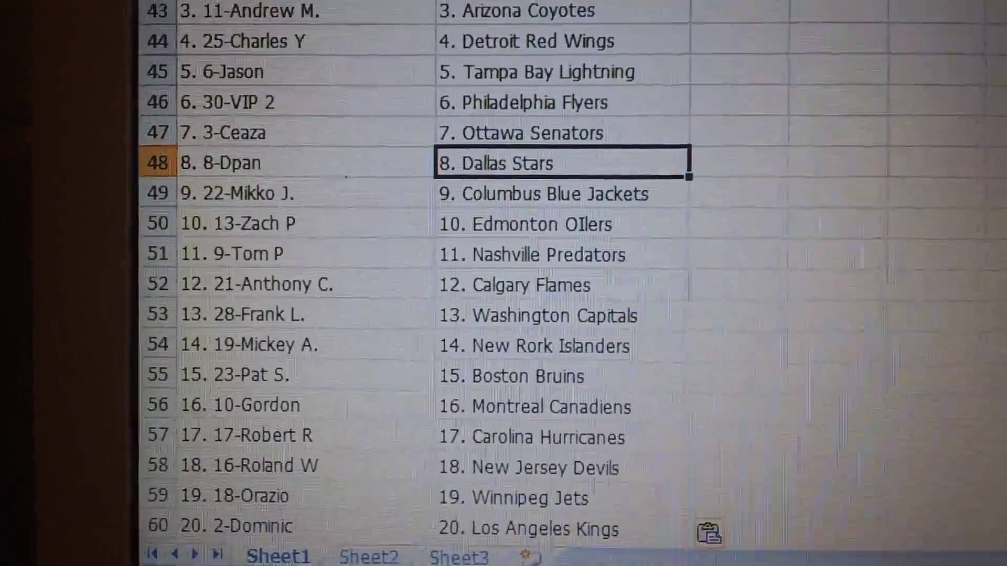
{"action": "key", "text": "Down"}
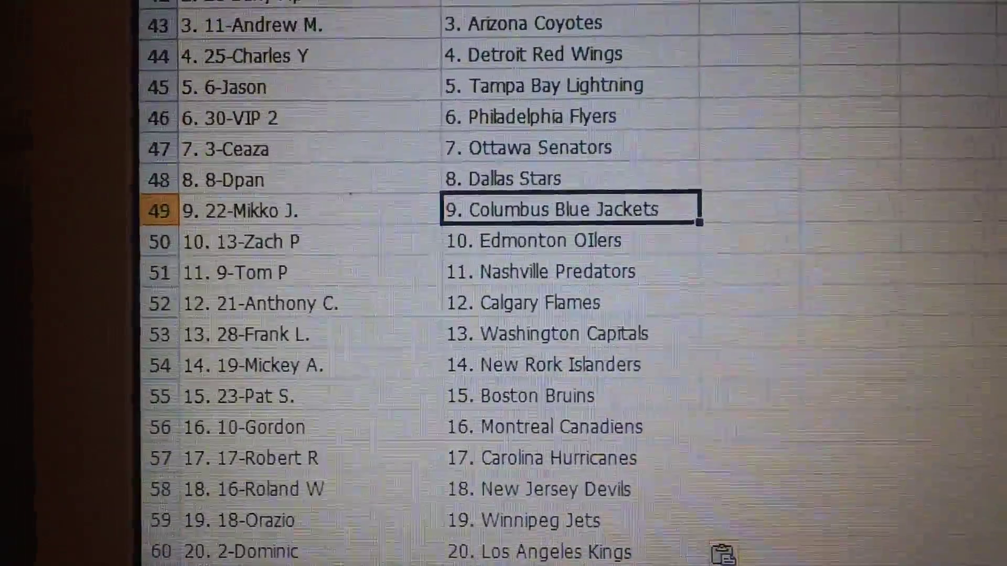
{"action": "key", "text": "Down"}
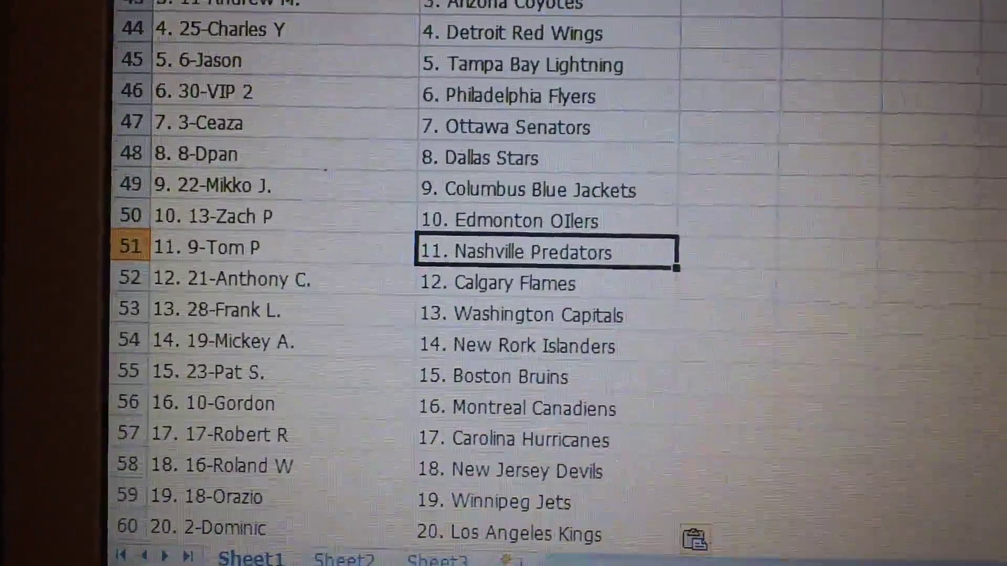
{"action": "key", "text": "Down"}
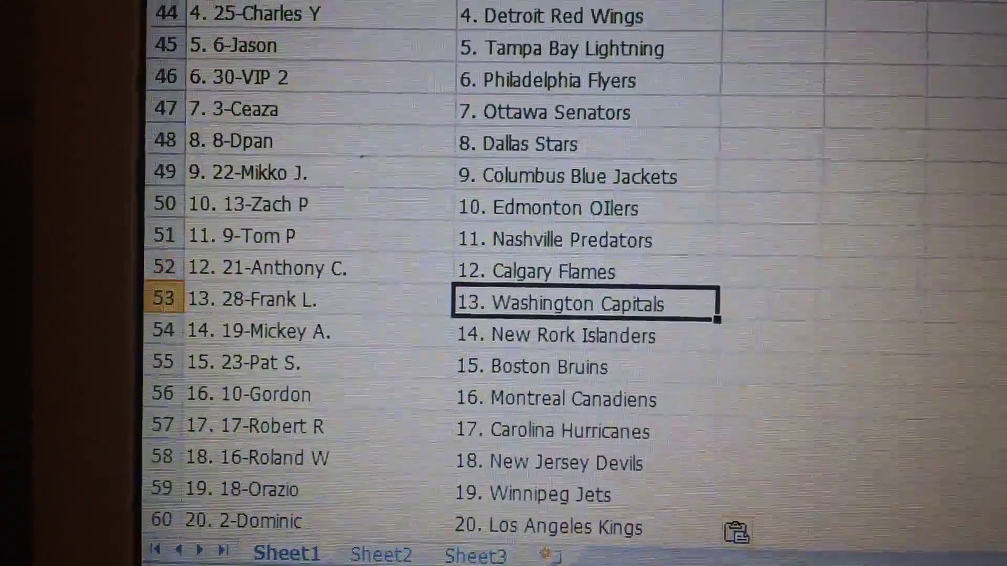
- Review the remaining pairings from Carolina Hurricanes and Winnipeg Jets through San Jose Sharks to Anaheim Ducks
{"action": "key", "text": "Down"}
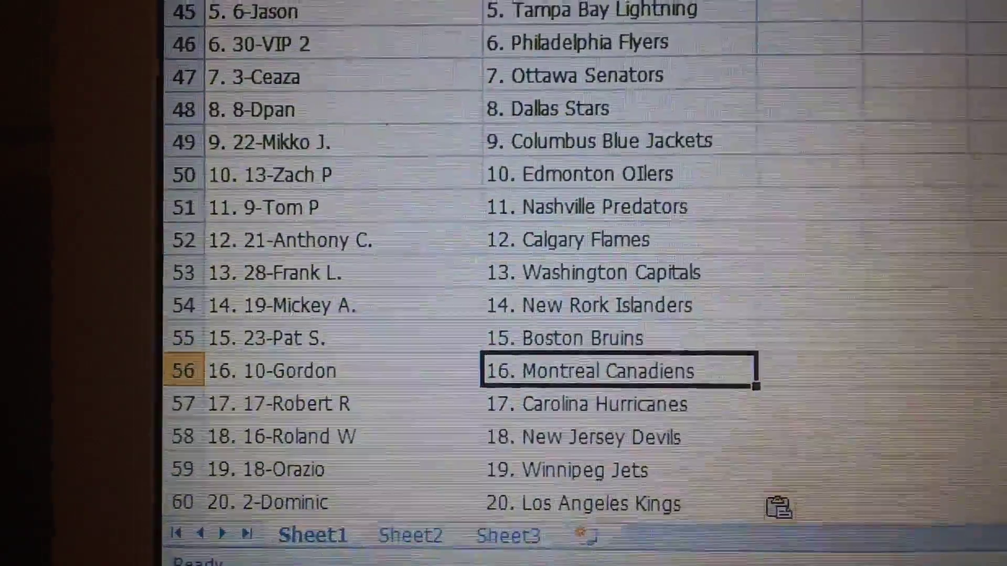
{"action": "key", "text": "Down"}
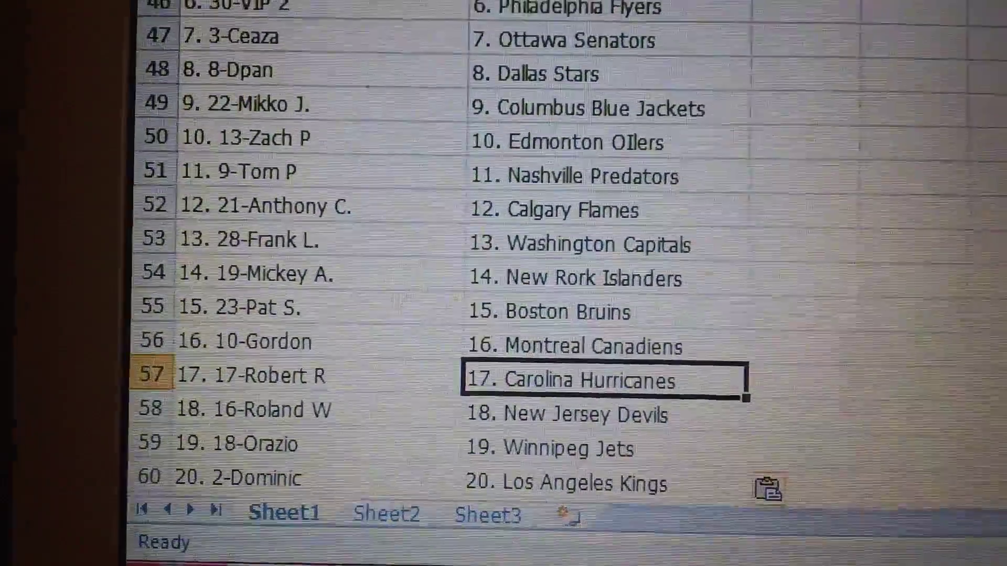
{"action": "key", "text": "Down"}
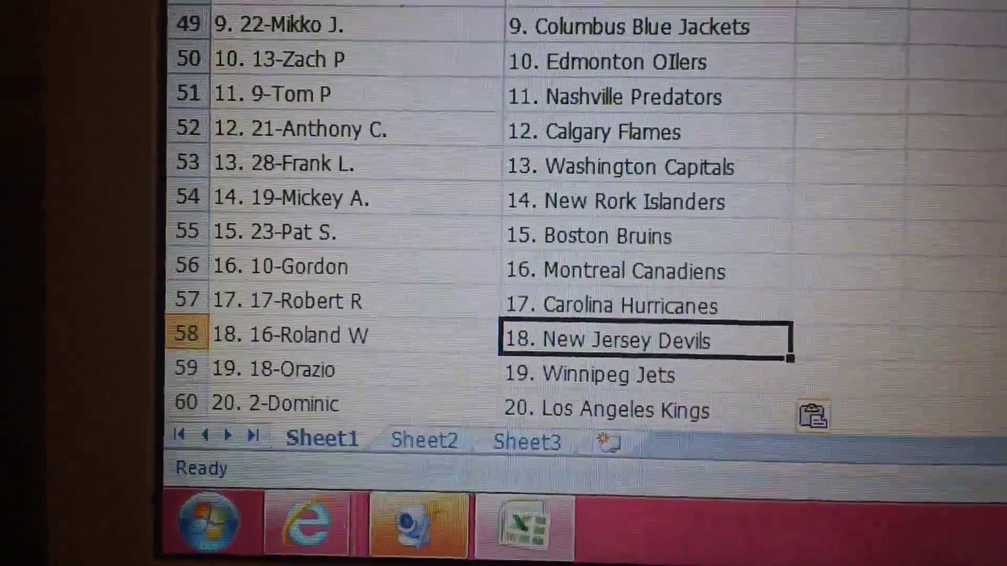
{"action": "key", "text": "Down"}
{"action": "key", "text": "Down"}
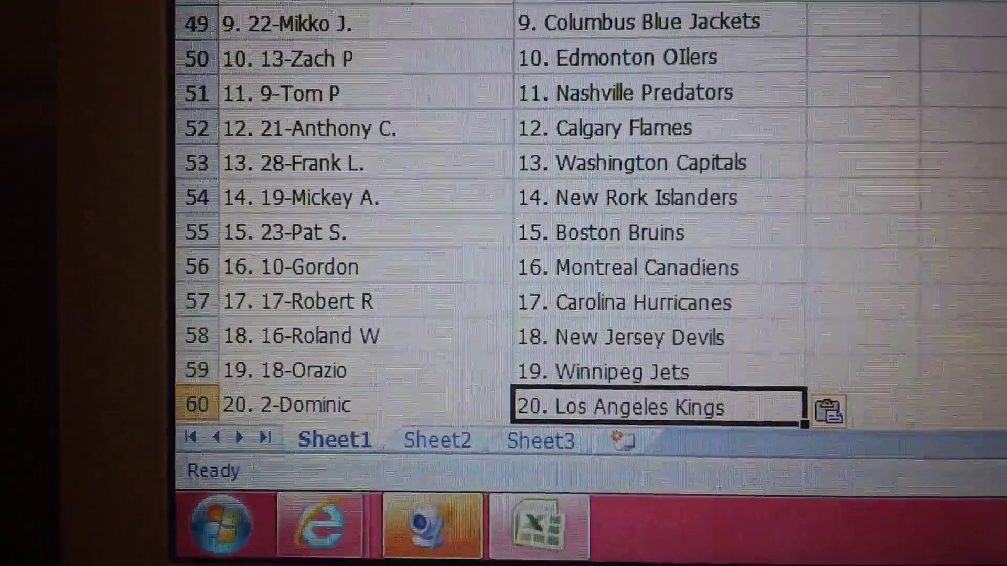
{"action": "key", "text": "Down"}
{"action": "key", "text": "Down"}
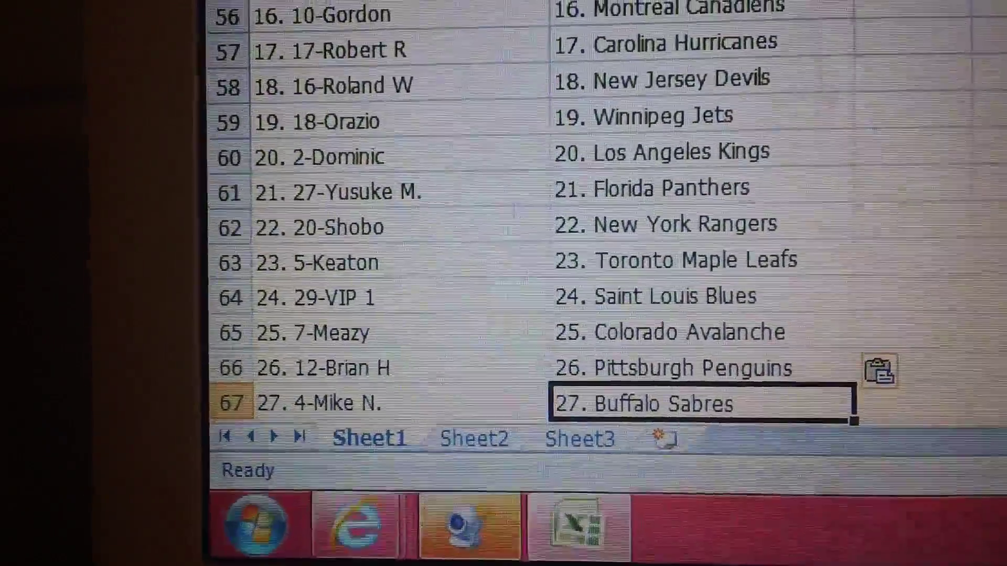
{"action": "key", "text": "Down"}
{"action": "type", "text": "28. San Jose Sharks"}
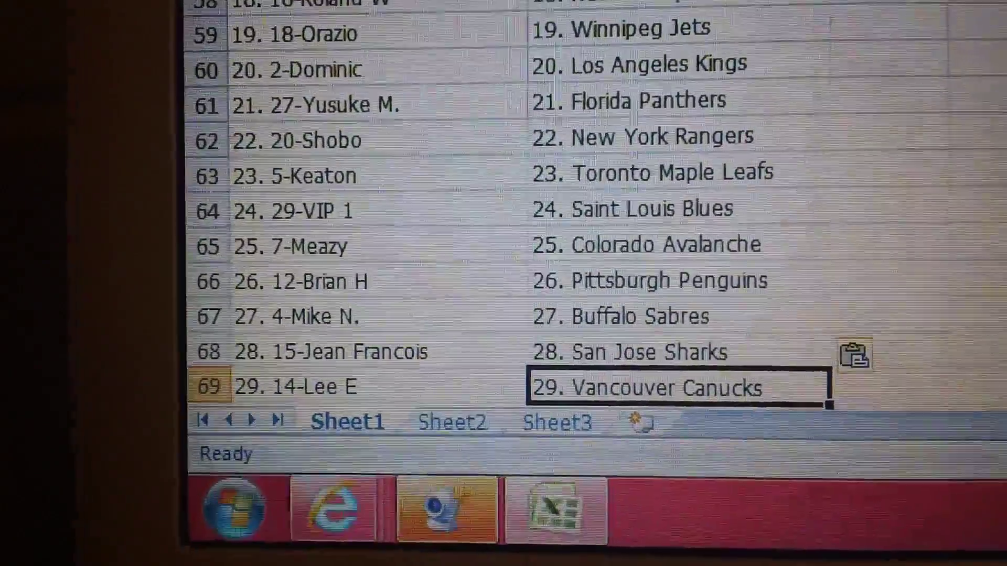
{"action": "key", "text": "Down"}
{"action": "type", "text": "30. Anaheim Ducks"}
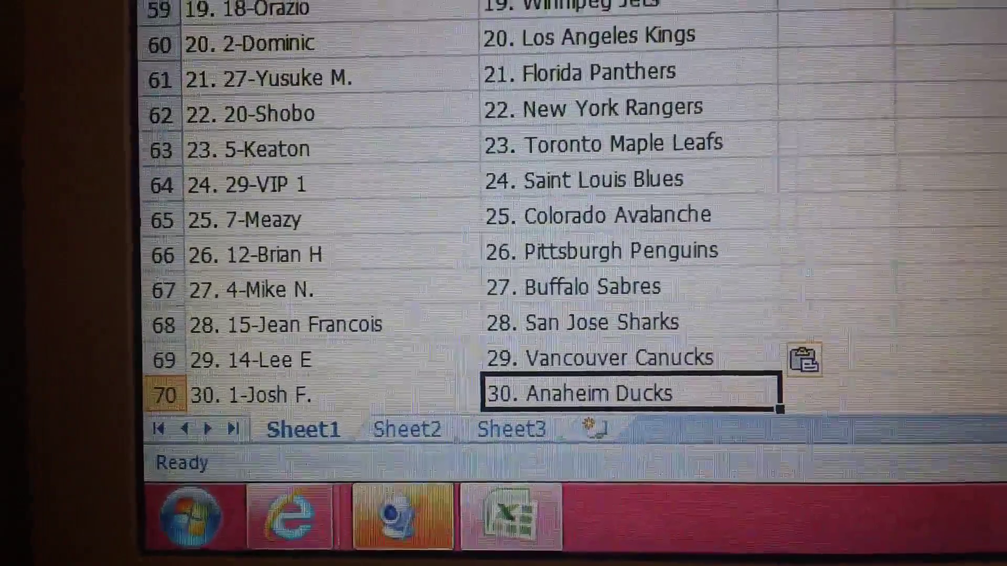